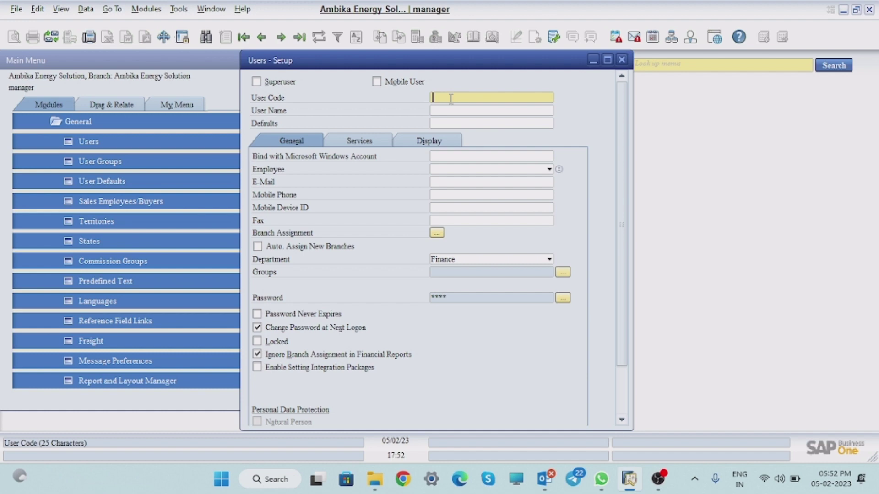
Step: Enter user code FIN001 and the new user's full name on the setup form
{"action": "type", "text": "FIN001"}
{"action": "left_click", "coordinate": [452, 111]}
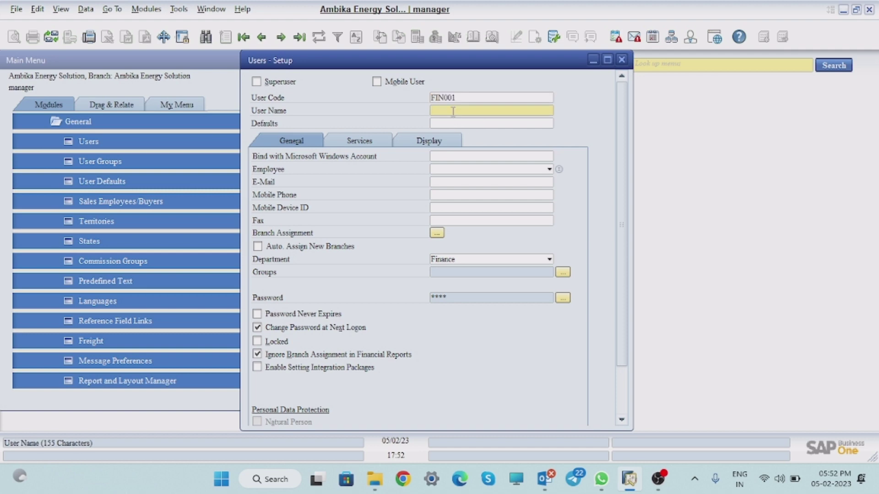
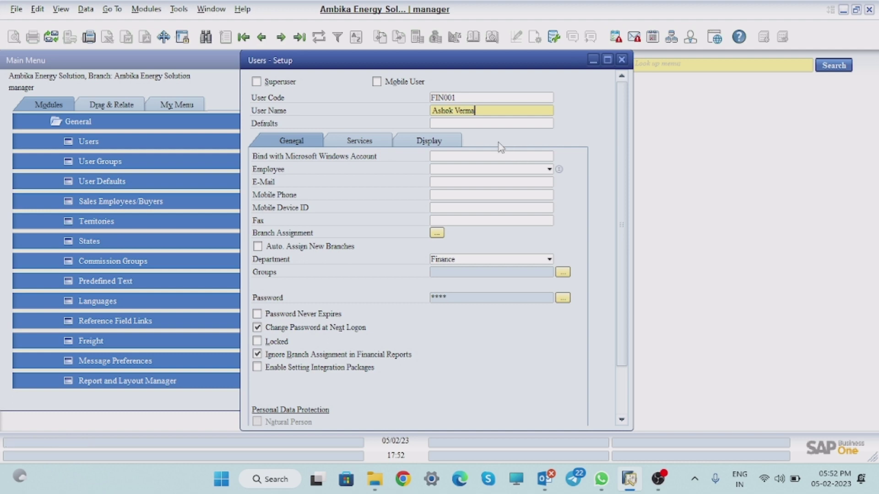
{"action": "left_click", "coordinate": [466, 127]}
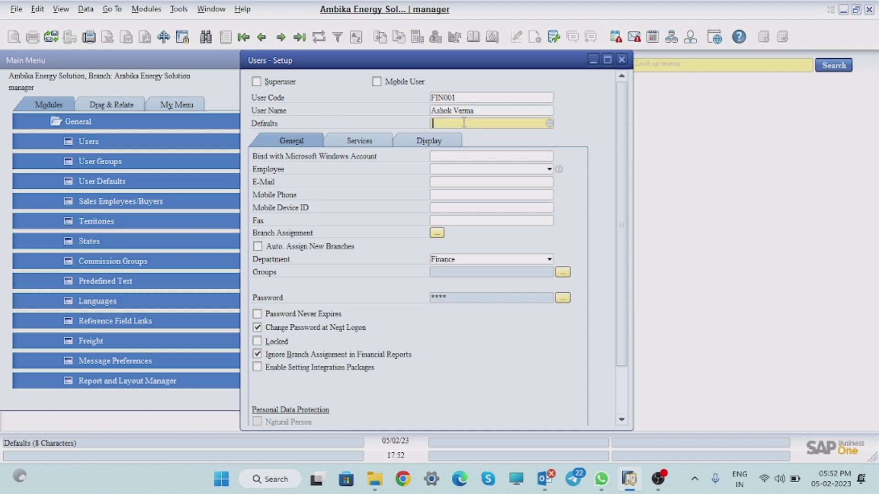
{"action": "left_click", "coordinate": [548, 124]}
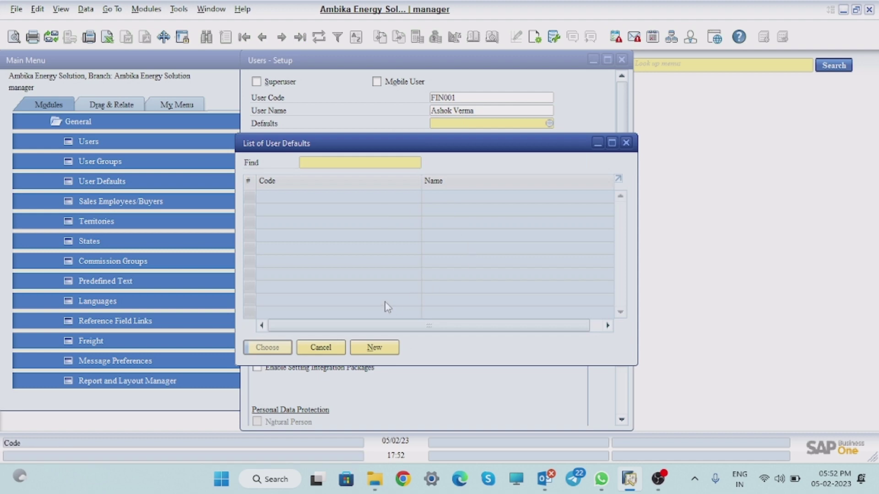
{"action": "left_click", "coordinate": [625, 143]}
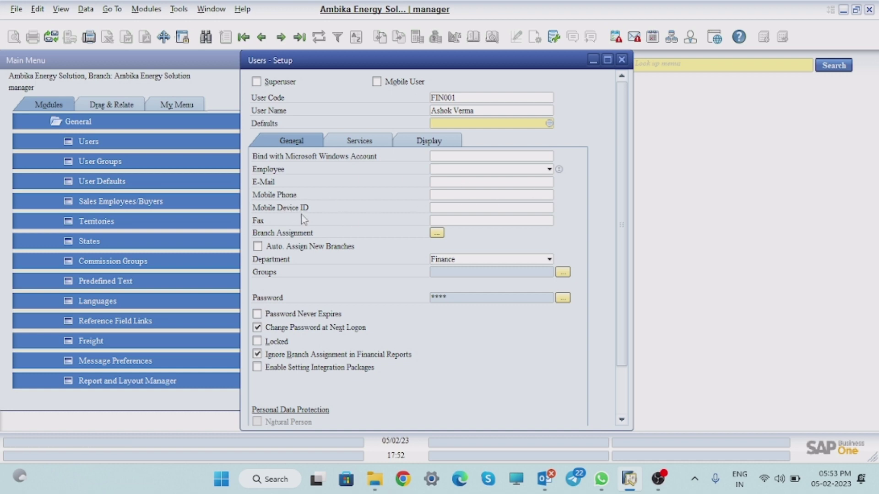
Step: Enter the user's mobile phone number and assign the Ambika Energy Solution branch
{"action": "left_click", "coordinate": [453, 197]}
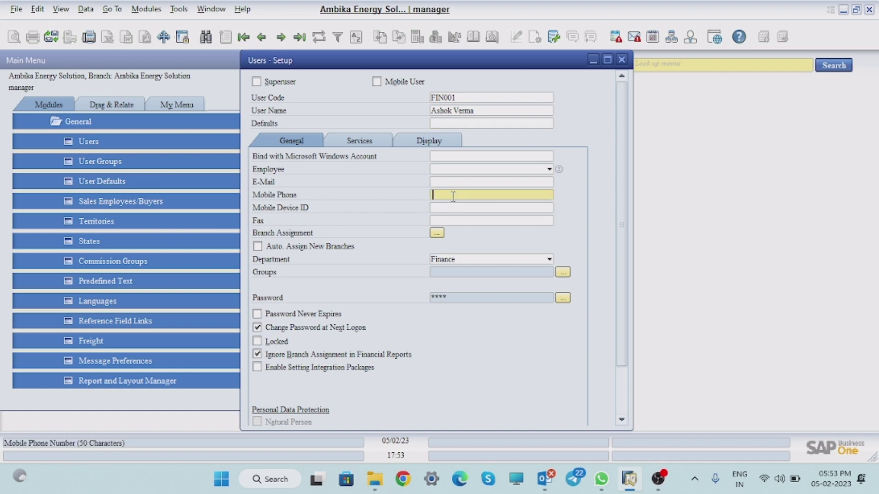
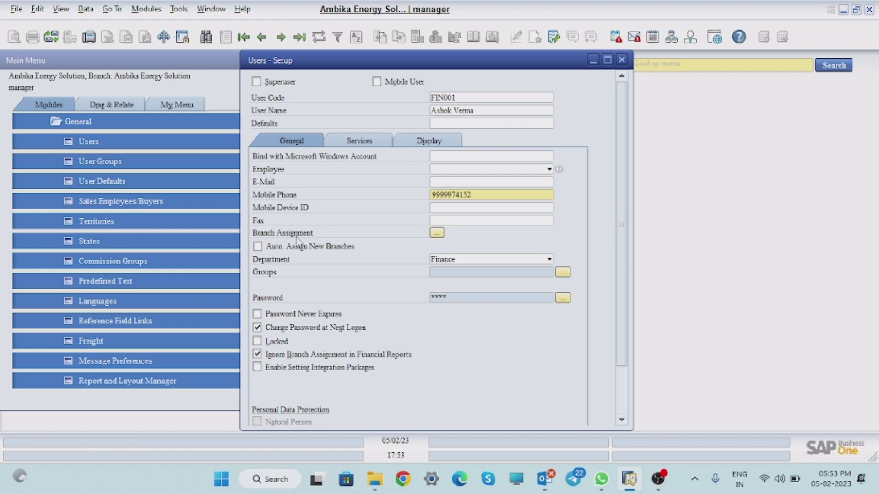
{"action": "left_click", "coordinate": [437, 233]}
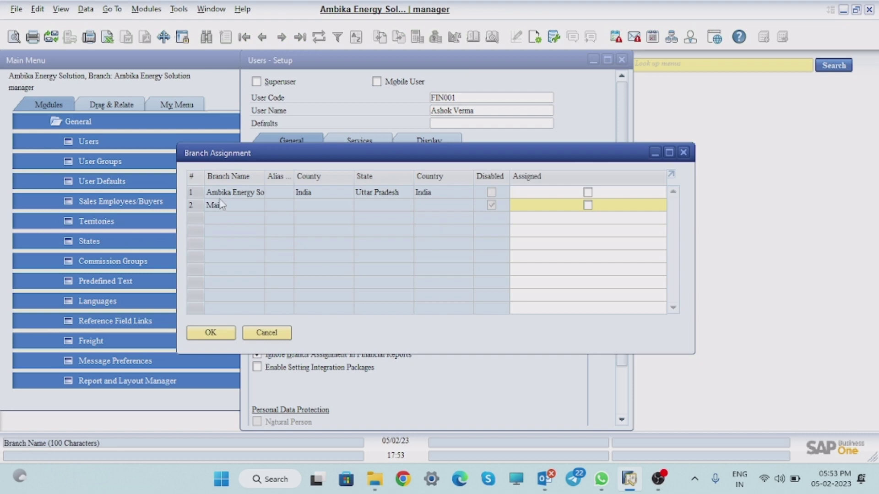
{"action": "left_click", "coordinate": [588, 192]}
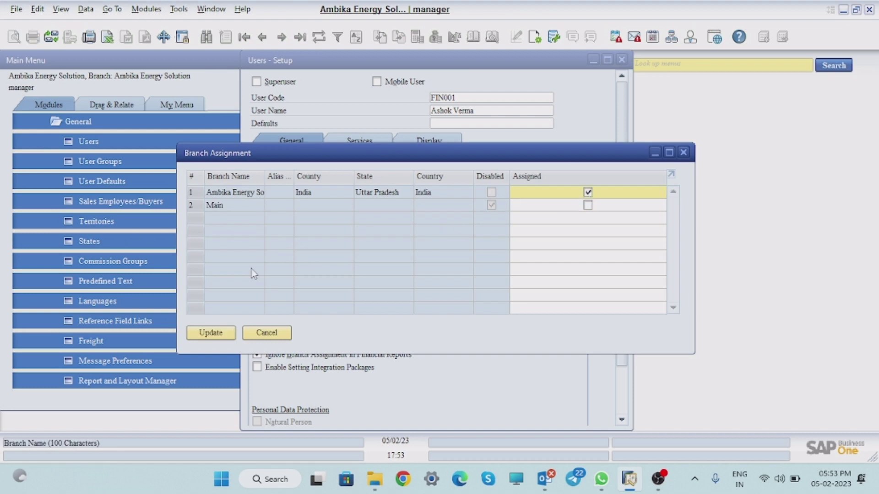
{"action": "left_click", "coordinate": [216, 335]}
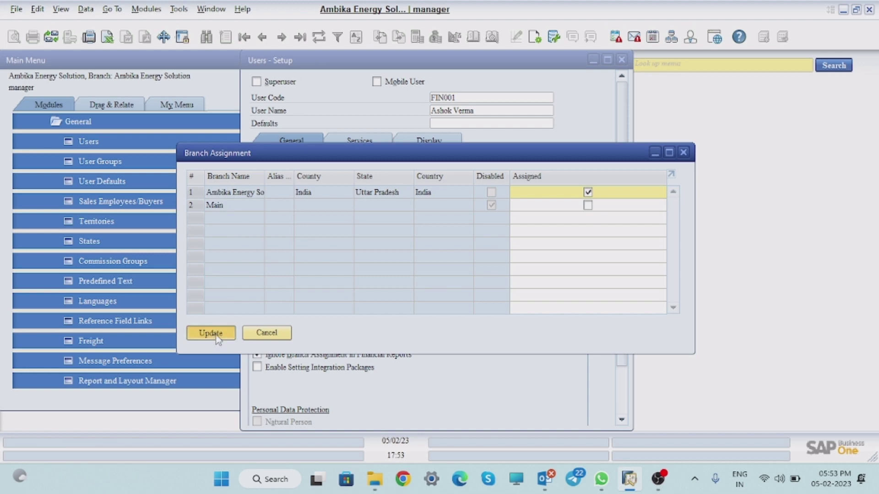
{"action": "left_click", "coordinate": [211, 332]}
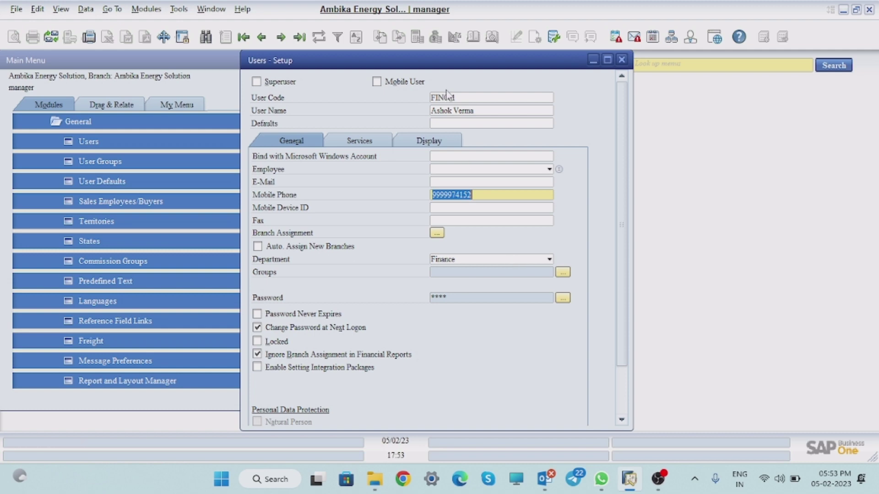
Step: Keep Finance as the user's department and bring up the Password dialog
{"action": "left_click", "coordinate": [492, 260]}
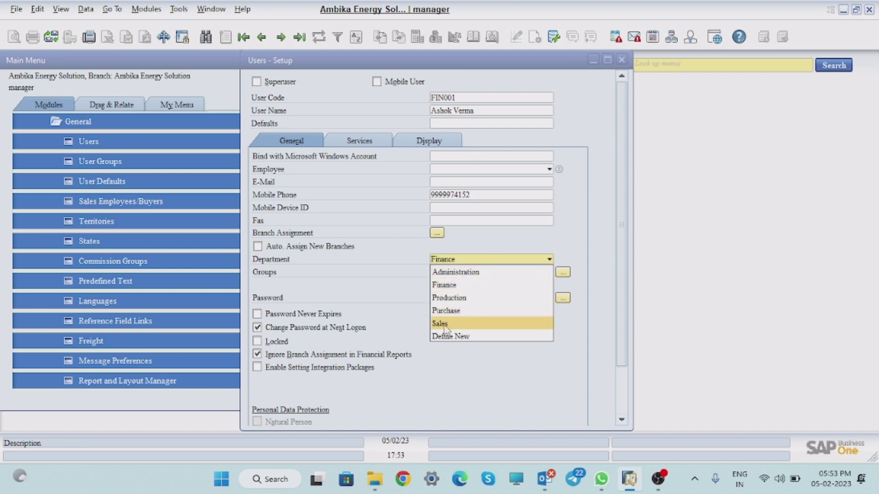
{"action": "left_click", "coordinate": [445, 288]}
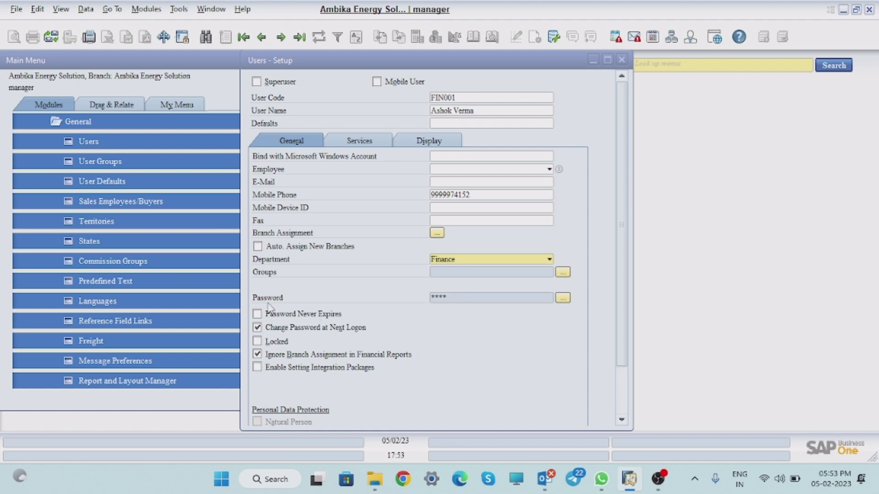
{"action": "left_click", "coordinate": [563, 298]}
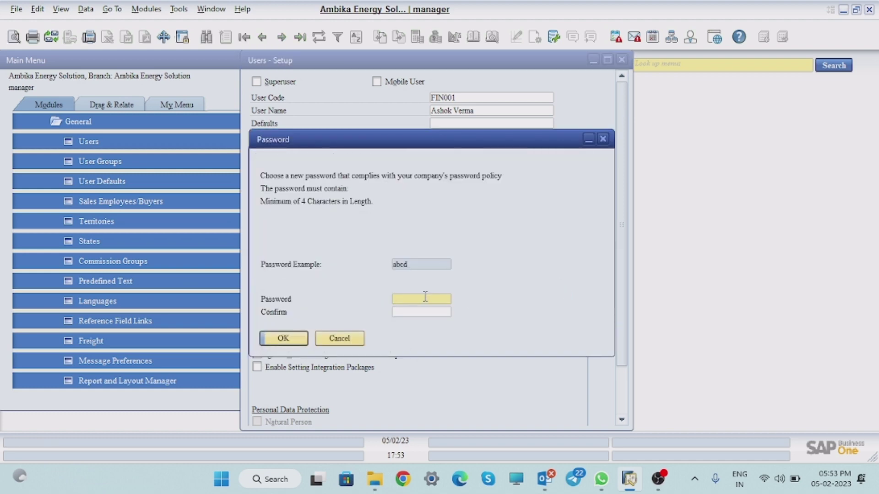
Step: Enter the user's password, confirm it, and update it
{"action": "type", "text": "1"}
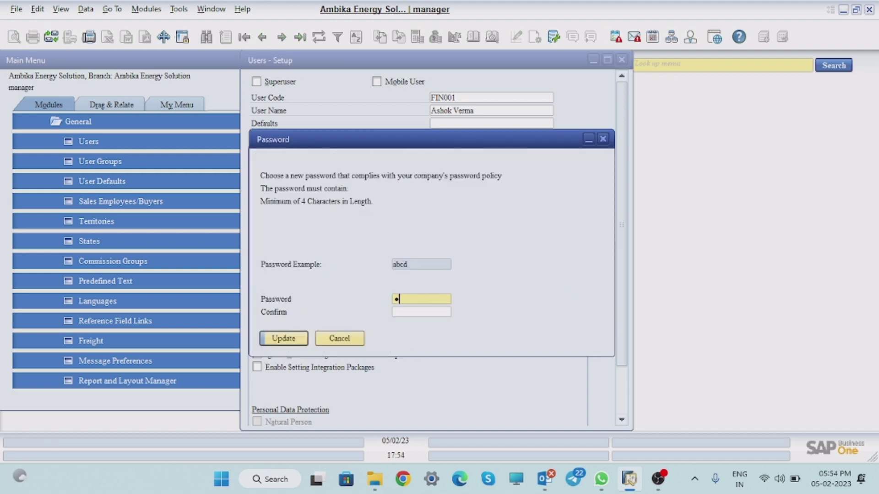
{"action": "type", "text": "234"}
{"action": "left_click", "coordinate": [415, 315]}
{"action": "type", "text": "1"}
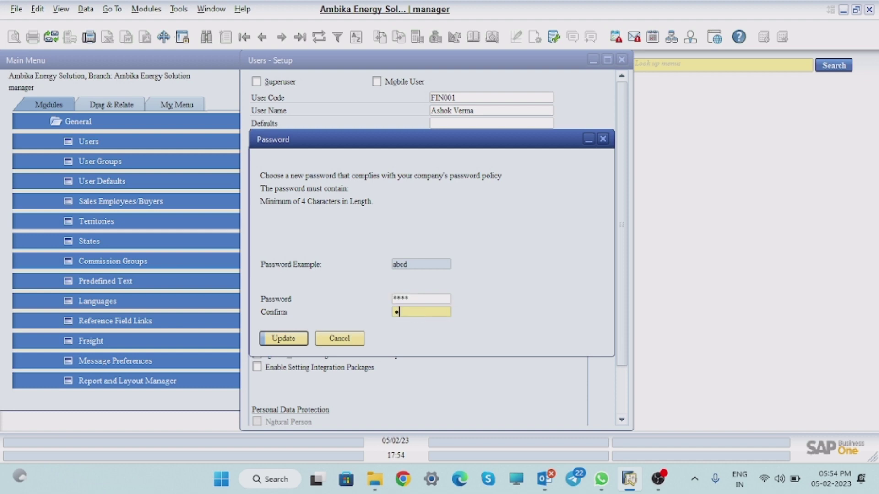
{"action": "type", "text": "234"}
{"action": "left_click", "coordinate": [295, 339]}
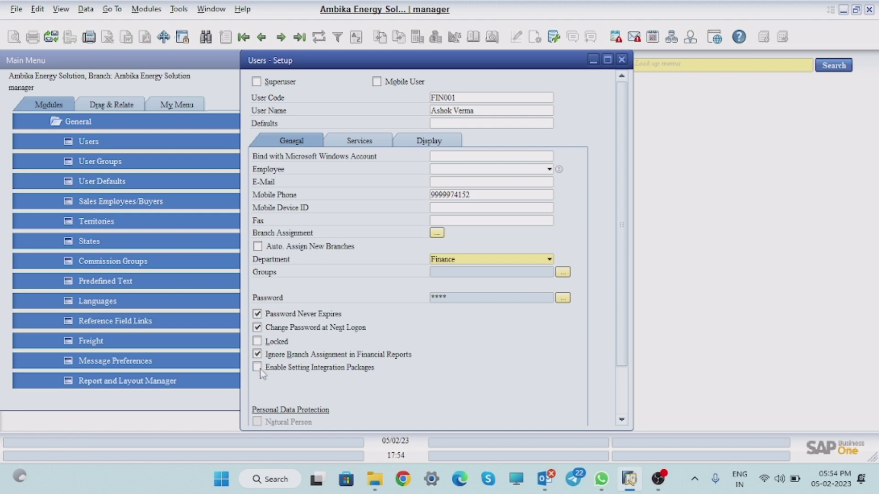
Step: Switch to the Services tab to view the user's session settings
{"action": "left_click", "coordinate": [362, 141]}
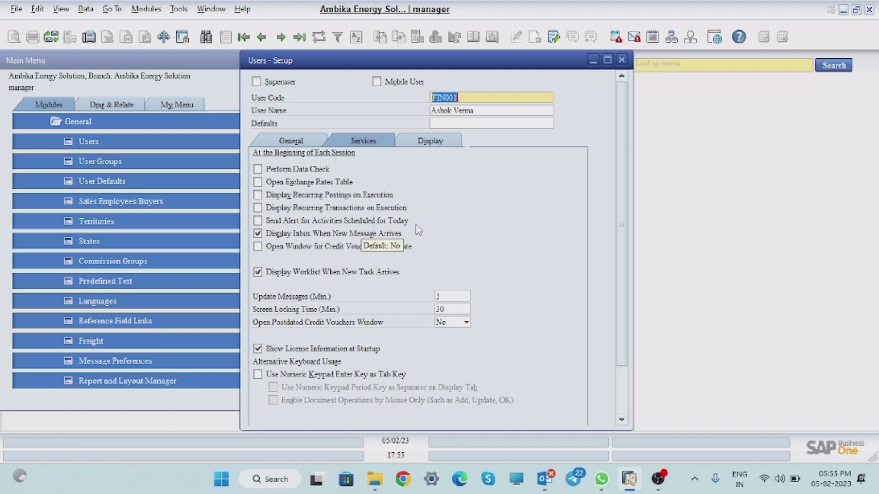
Step: Enable worklist on new tasks, keypad Enter as Tab, and mouse-only document operations; postdated vouchers stays No
{"action": "left_click", "coordinate": [258, 221]}
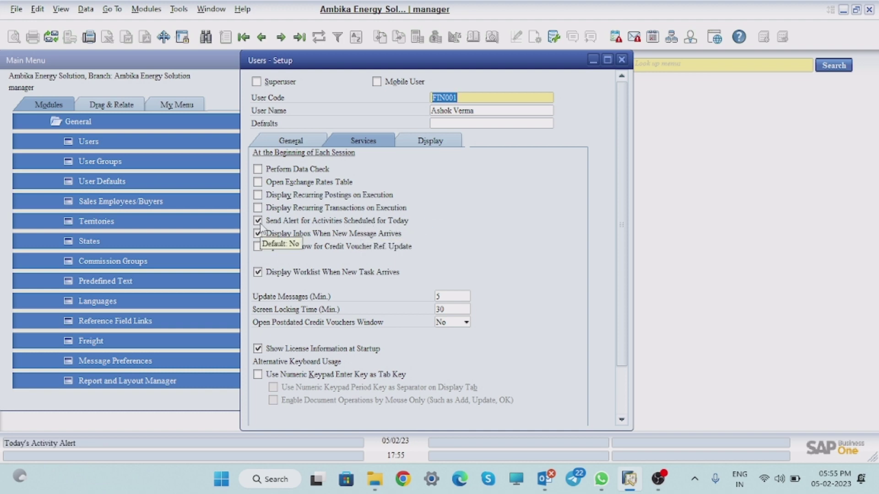
{"action": "left_click", "coordinate": [258, 220]}
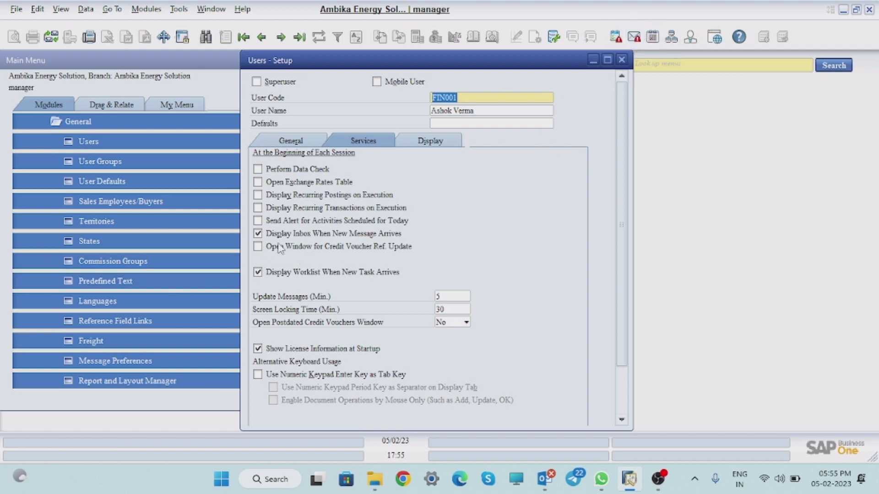
{"action": "left_click", "coordinate": [257, 272]}
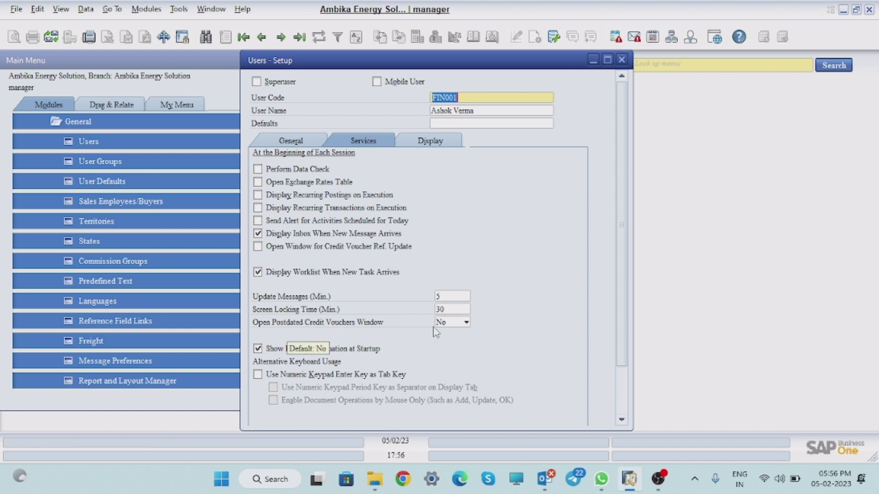
{"action": "left_click", "coordinate": [455, 324]}
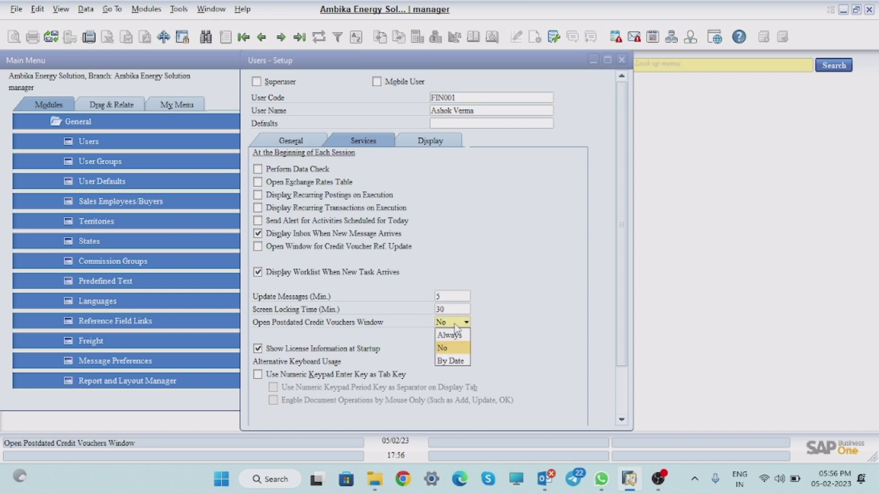
{"action": "left_click", "coordinate": [540, 322]}
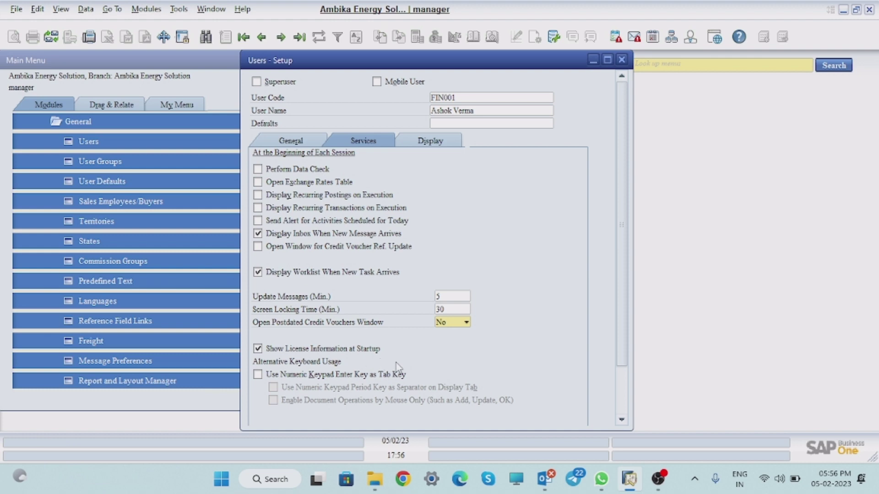
{"action": "left_click", "coordinate": [258, 374]}
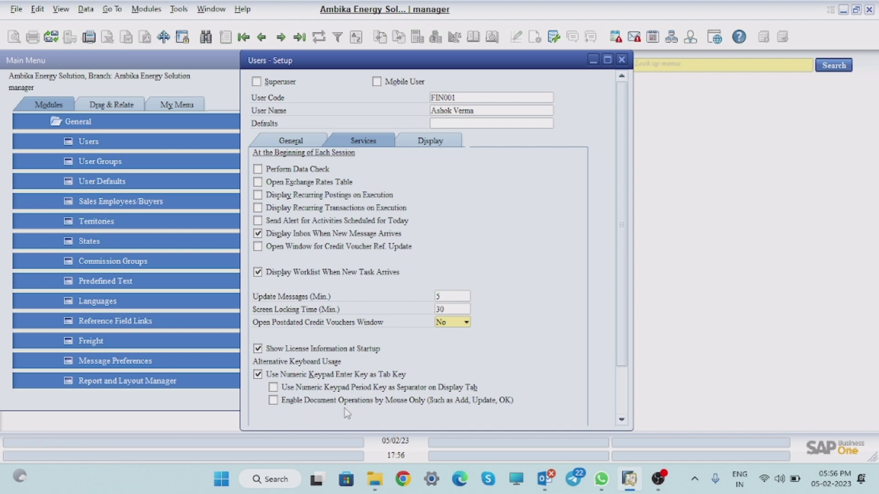
{"action": "left_click", "coordinate": [274, 400]}
Step: Turn mouse-only operations off and set Skin Style to Golden Thread, leaving Color blank
{"action": "left_click", "coordinate": [273, 401]}
{"action": "left_click", "coordinate": [441, 143]}
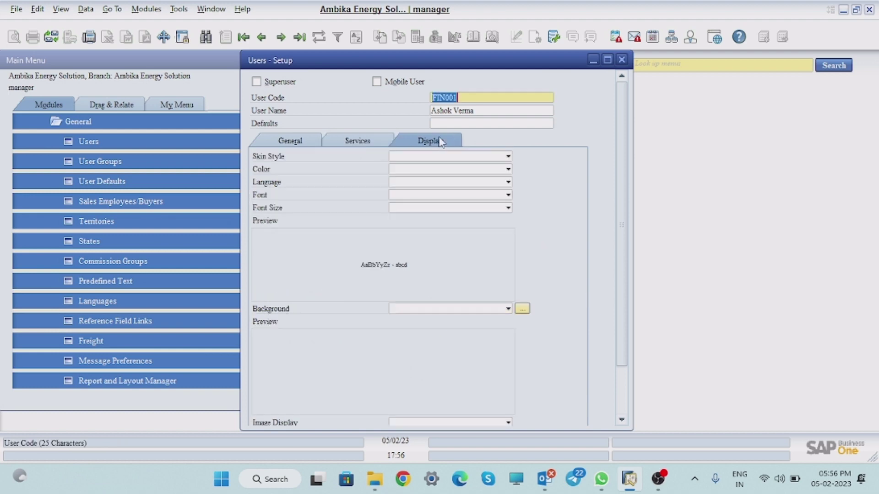
{"action": "left_click", "coordinate": [464, 157]}
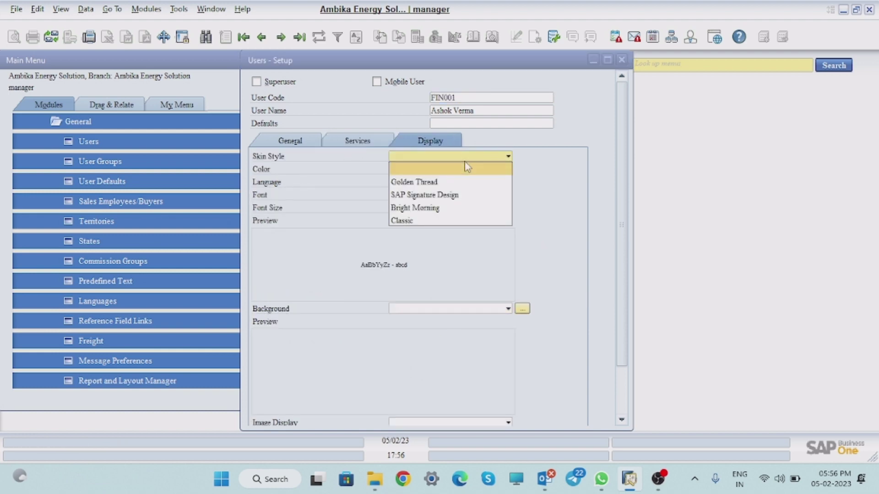
{"action": "left_click", "coordinate": [433, 183]}
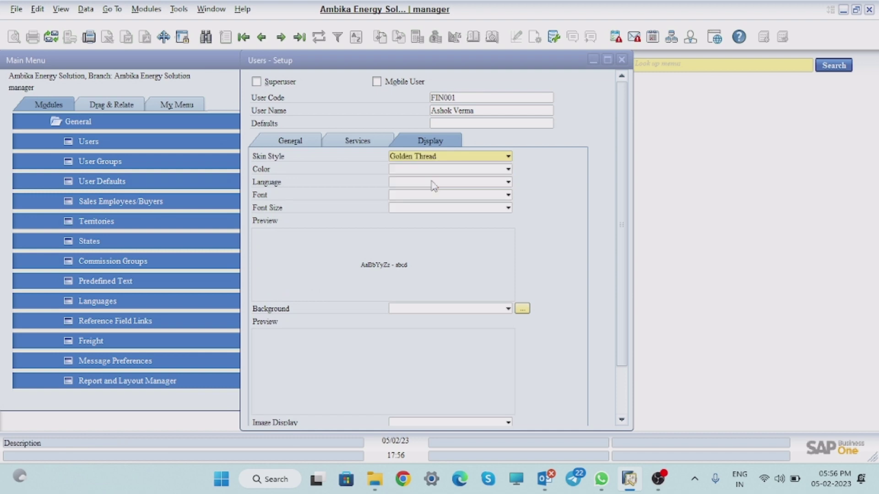
{"action": "left_click", "coordinate": [508, 157]}
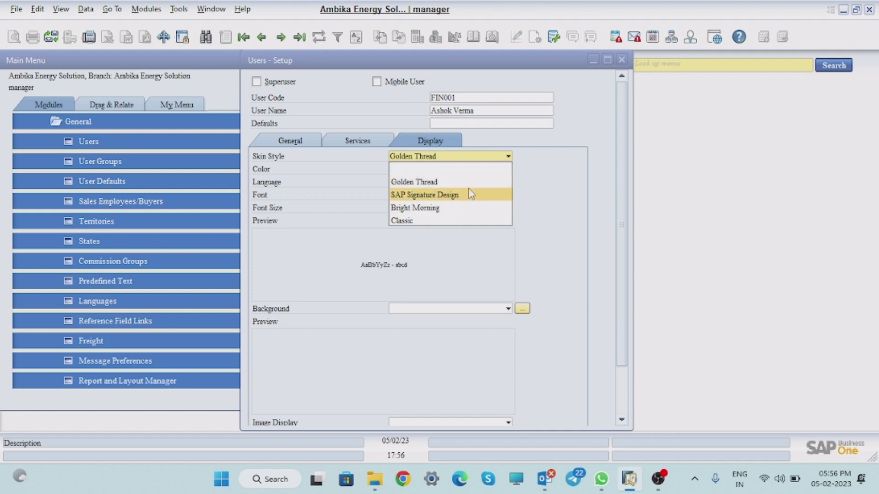
{"action": "left_click", "coordinate": [559, 201]}
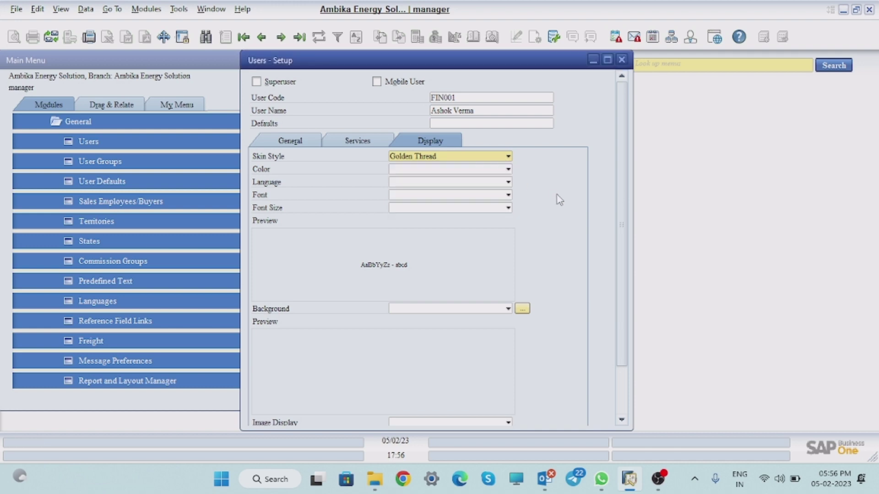
{"action": "left_click", "coordinate": [501, 169]}
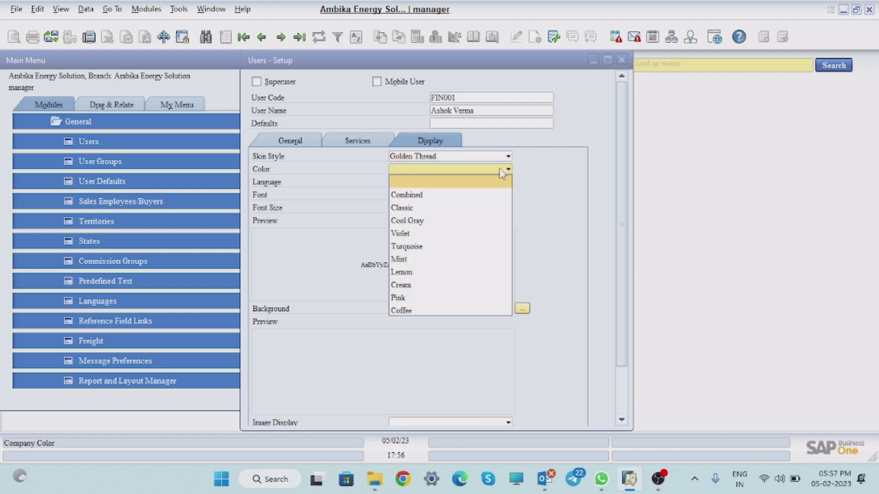
{"action": "left_click", "coordinate": [606, 185]}
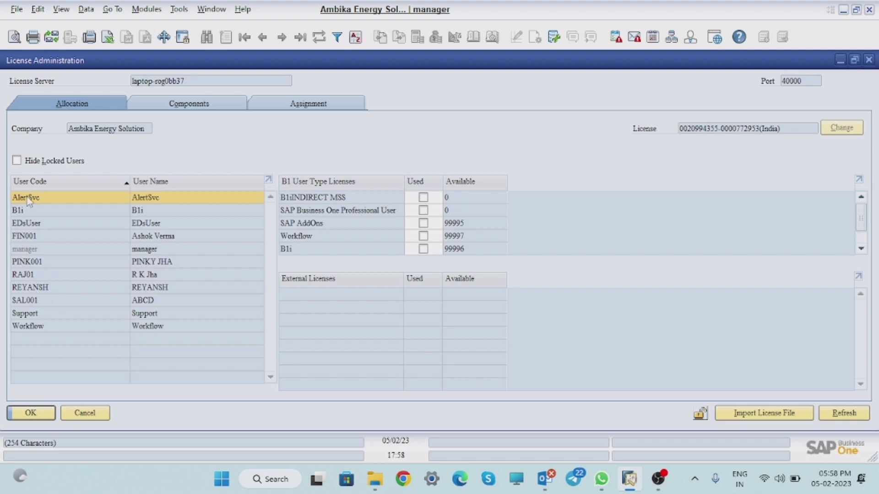
Step: Select the new user, attempt a Professional User licence, then view the licence components
{"action": "left_click", "coordinate": [24, 238]}
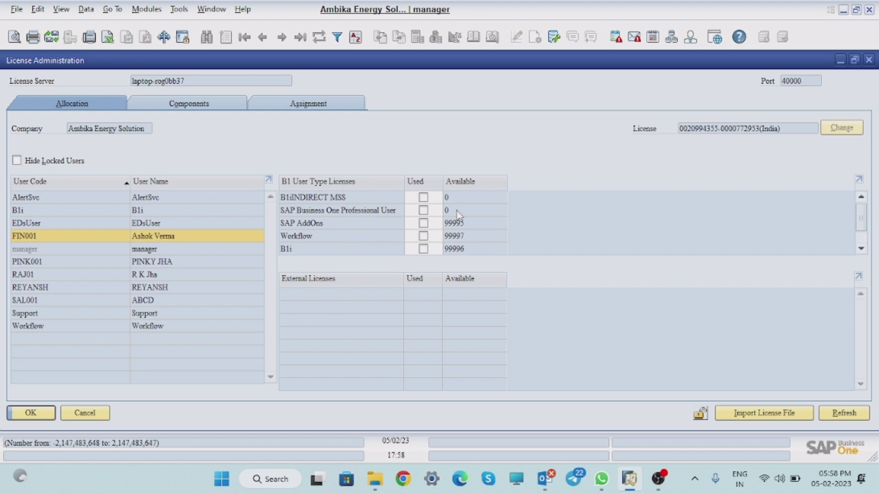
{"action": "left_click", "coordinate": [424, 213]}
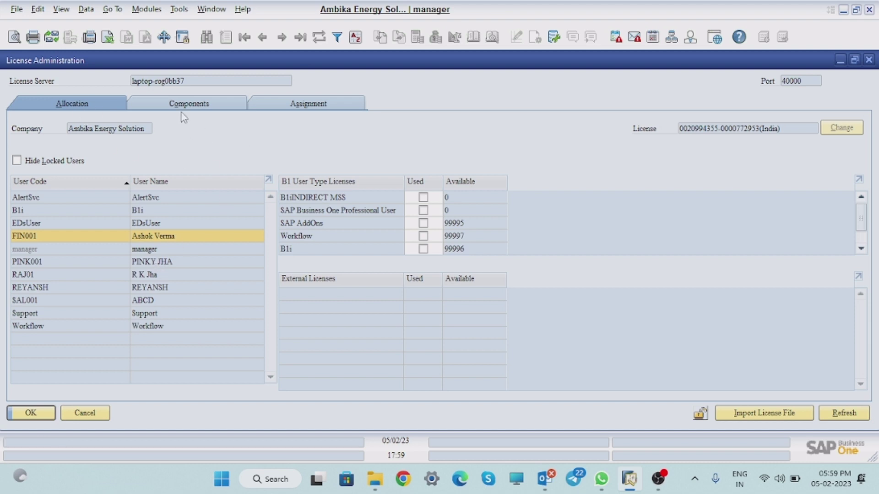
{"action": "left_click", "coordinate": [199, 105]}
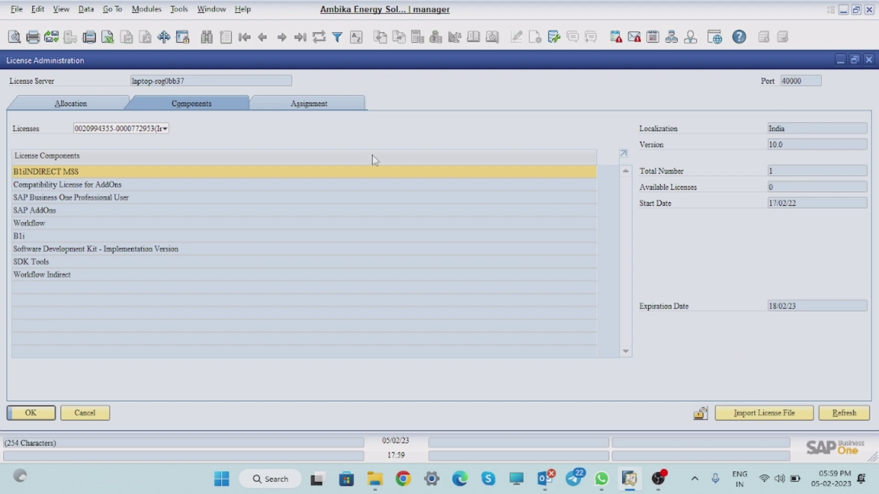
Step: Review the users' licence assignments, then close License Administration with OK
{"action": "left_click", "coordinate": [323, 102]}
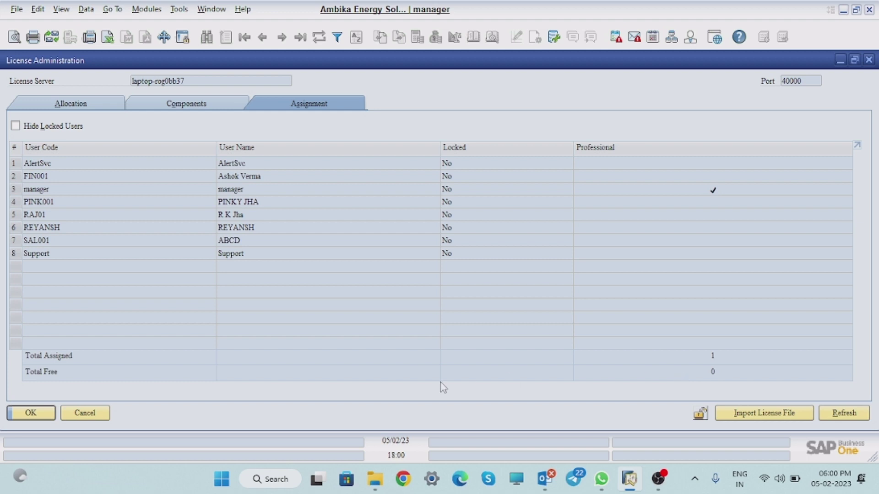
{"action": "left_click", "coordinate": [33, 415]}
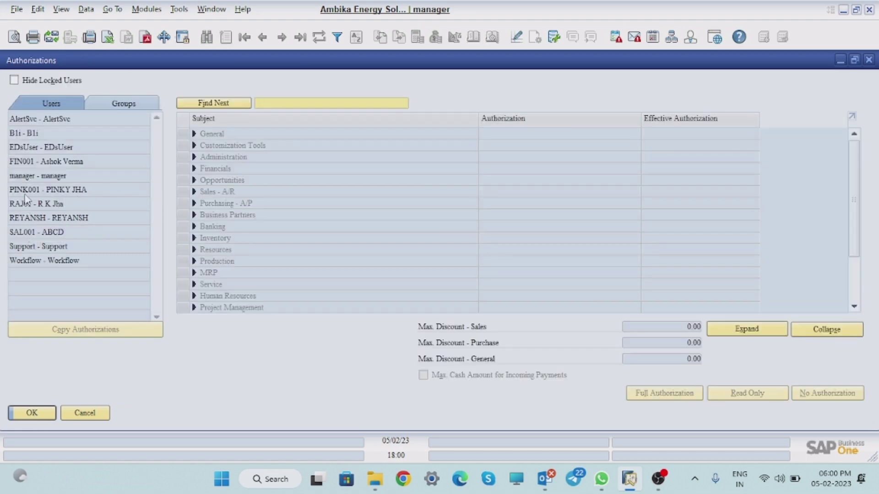
Step: Select the new user and browse Administration and System Initialization subjects without changing authorizations
{"action": "left_click", "coordinate": [18, 162]}
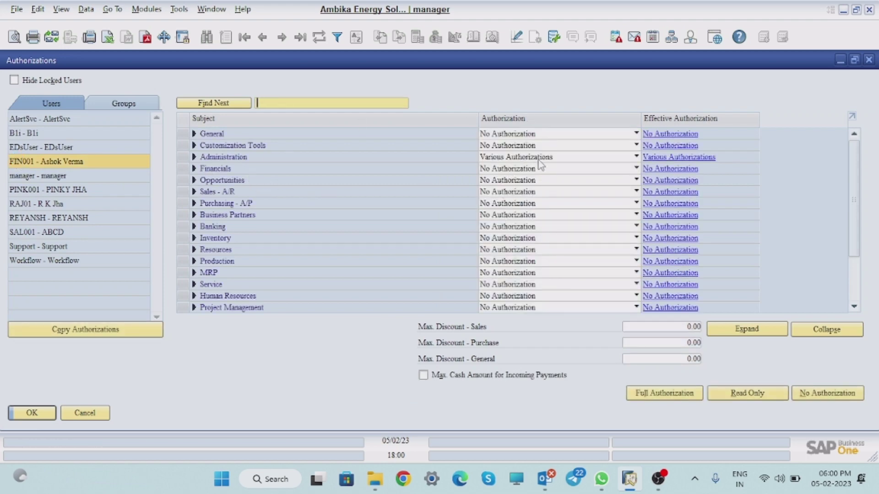
{"action": "left_click", "coordinate": [585, 161]}
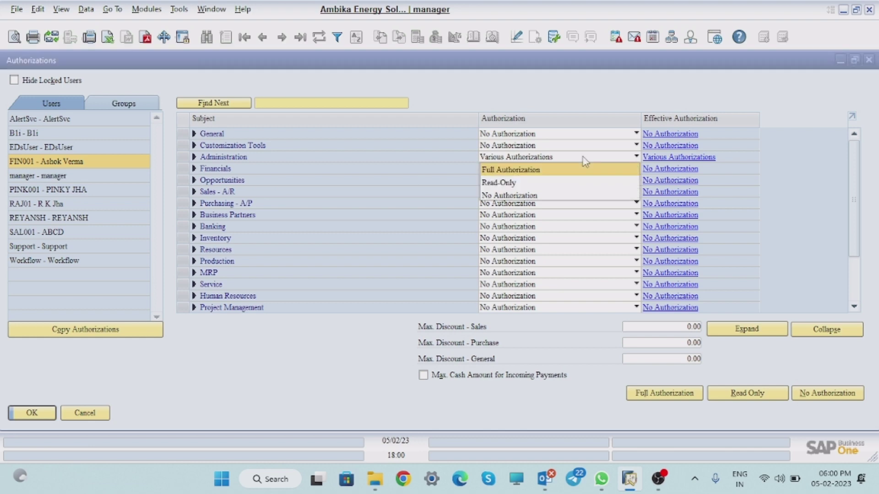
{"action": "left_click", "coordinate": [591, 159]}
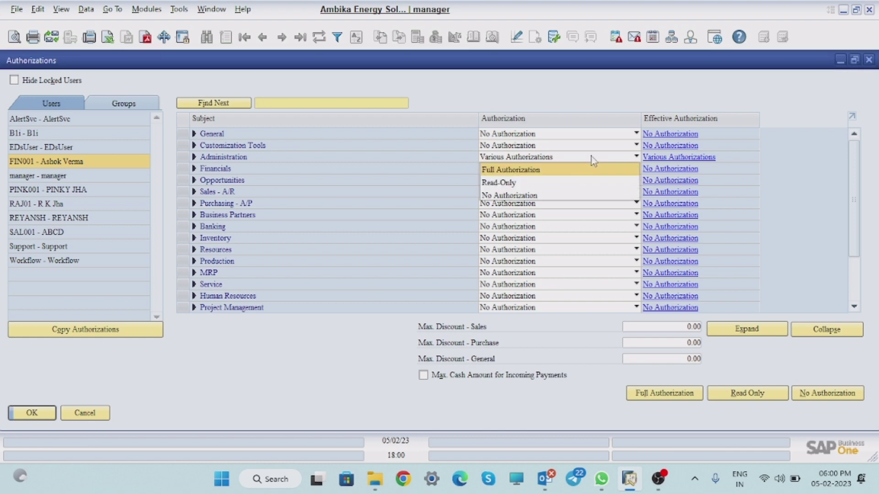
{"action": "left_click", "coordinate": [193, 157]}
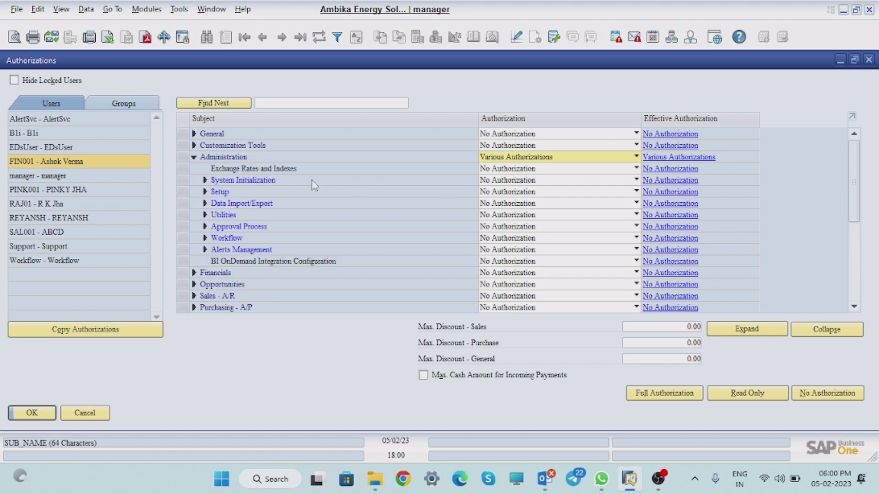
{"action": "left_click", "coordinate": [205, 180]}
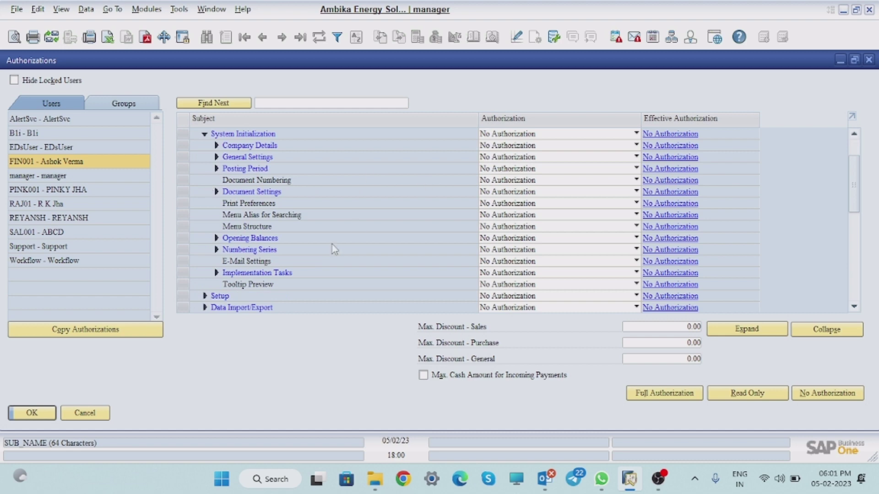
{"action": "left_click_drag", "start_coordinate": [854, 184], "coordinate": [854, 142]}
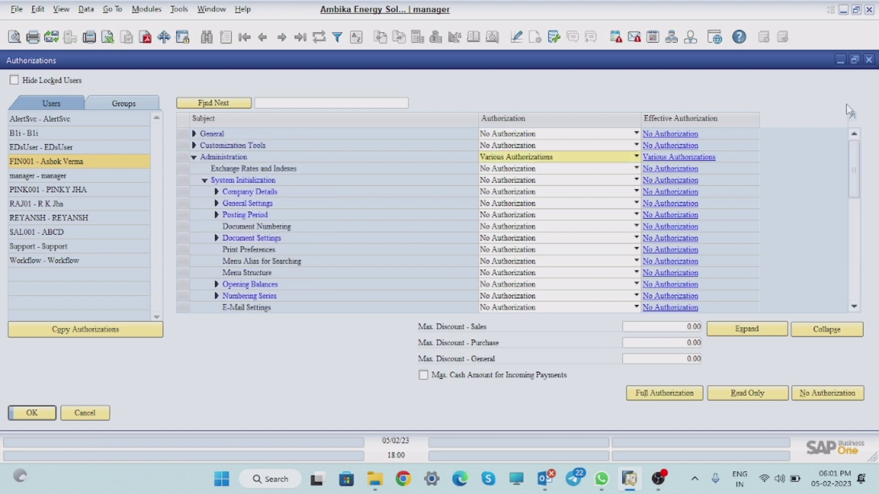
{"action": "left_click", "coordinate": [194, 157]}
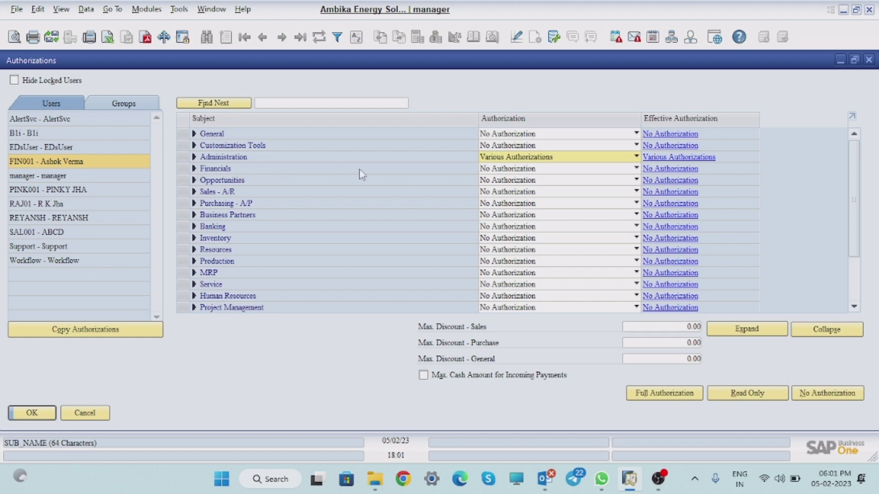
Step: Set Financials and General to Full Authorization
{"action": "left_click", "coordinate": [574, 170]}
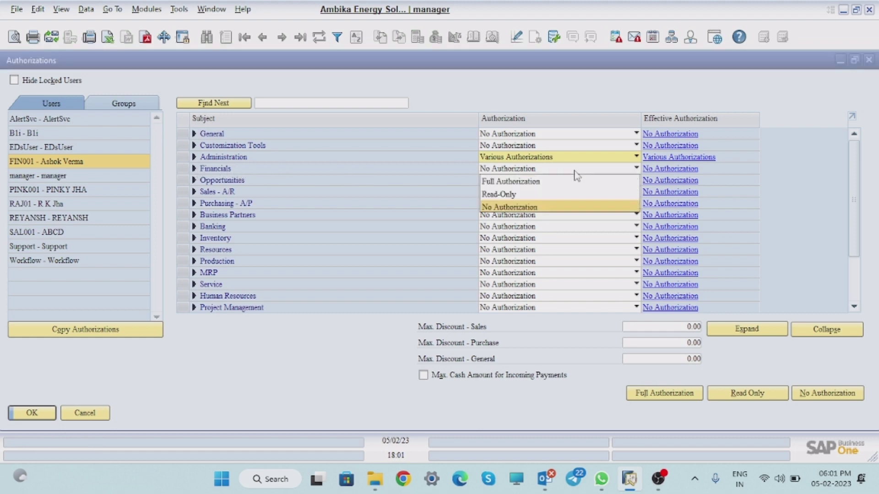
{"action": "left_click", "coordinate": [531, 182]}
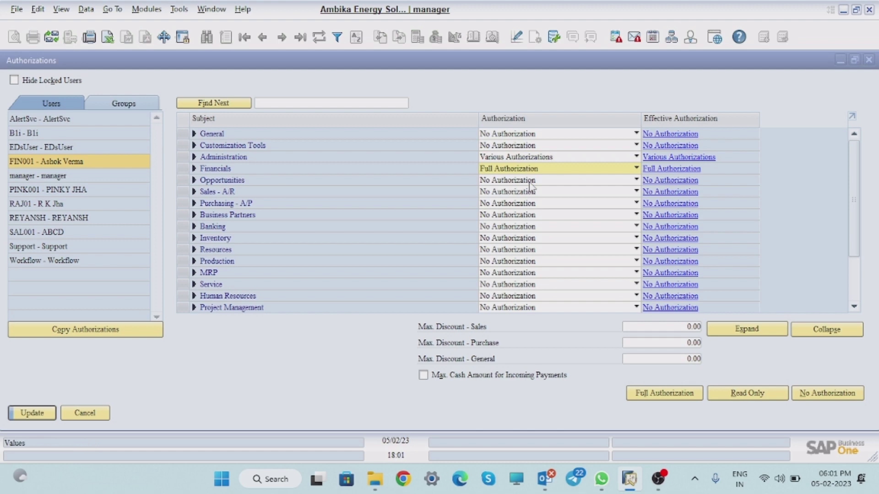
{"action": "left_click", "coordinate": [590, 136]}
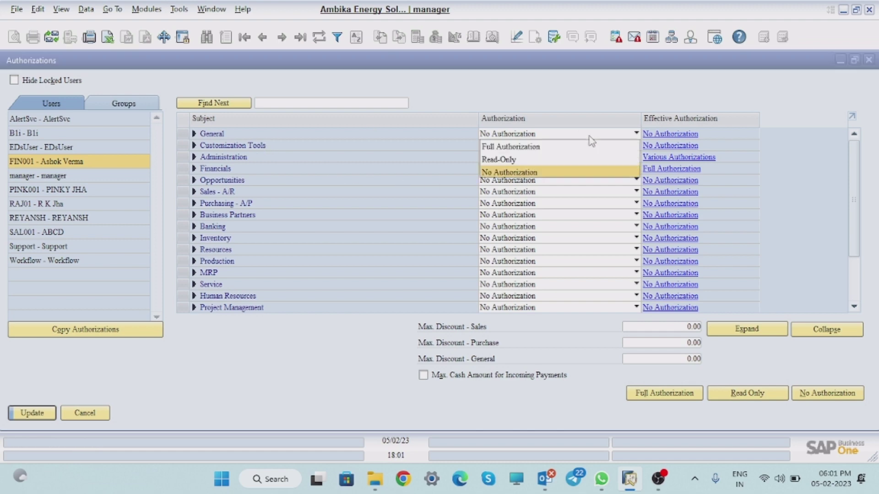
{"action": "left_click", "coordinate": [526, 148]}
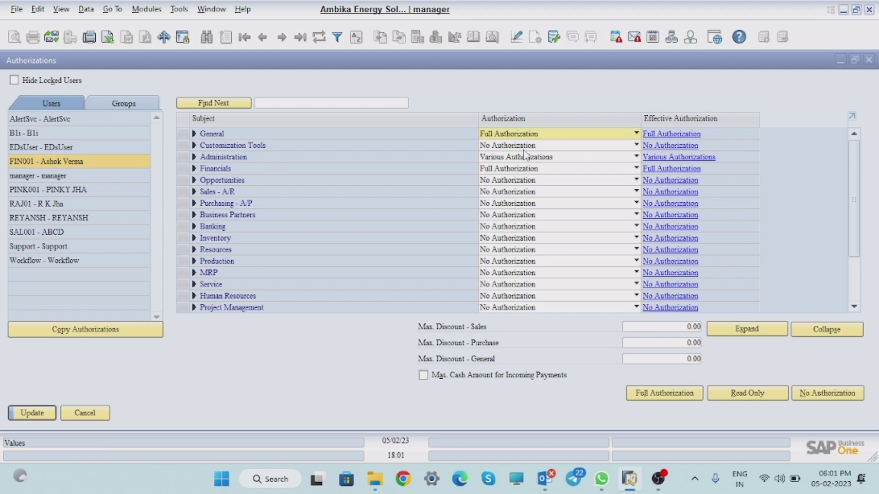
Step: Give Customization Tools Full Authorization, then expand and collapse Administration to review it
{"action": "left_click", "coordinate": [613, 146]}
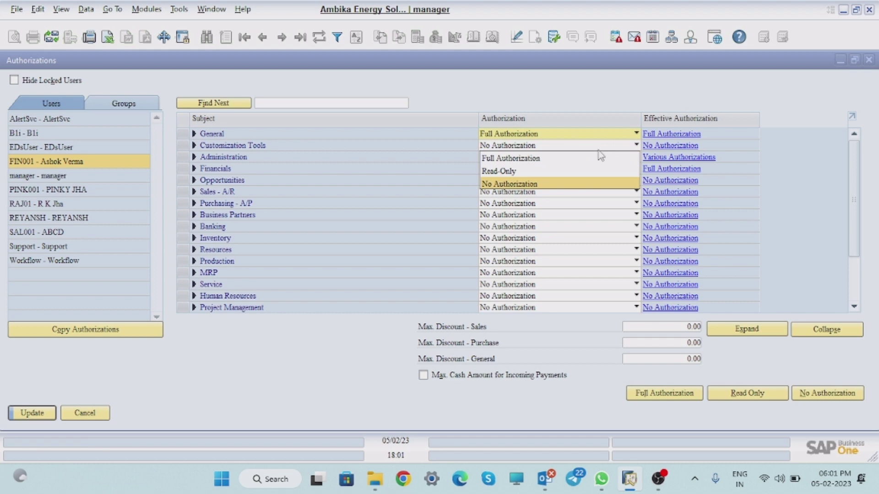
{"action": "left_click", "coordinate": [529, 159]}
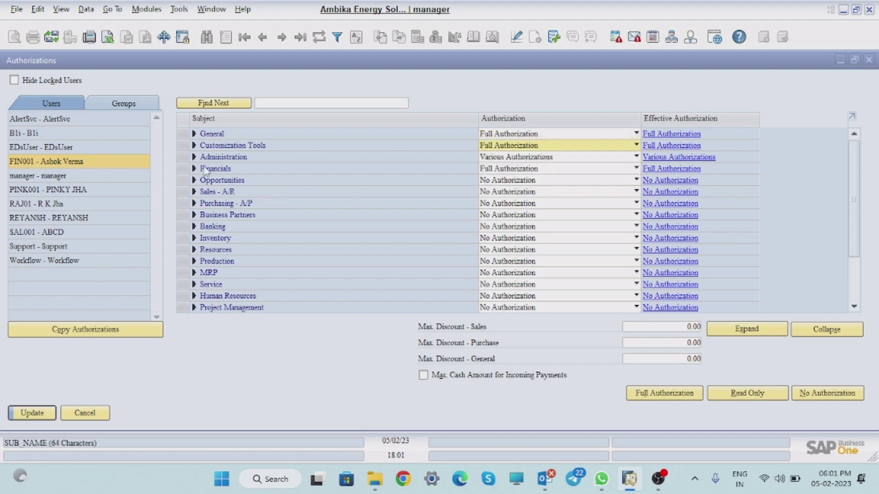
{"action": "left_click", "coordinate": [194, 157]}
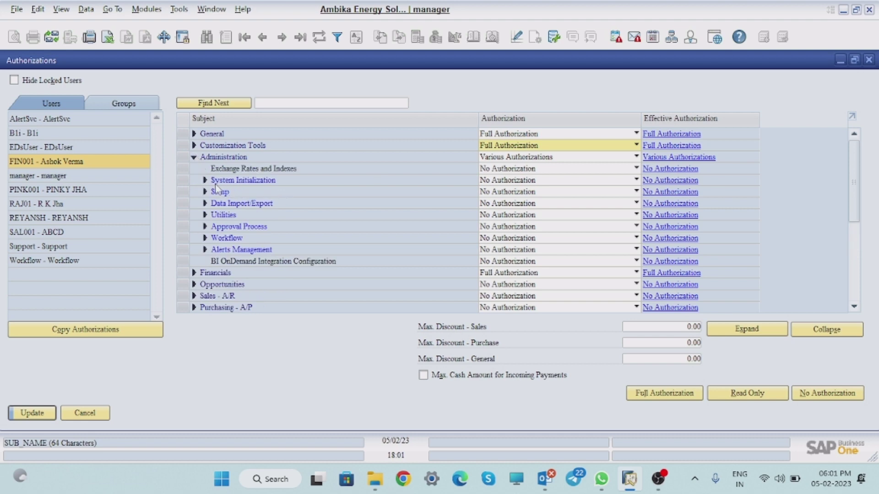
{"action": "left_click", "coordinate": [195, 157]}
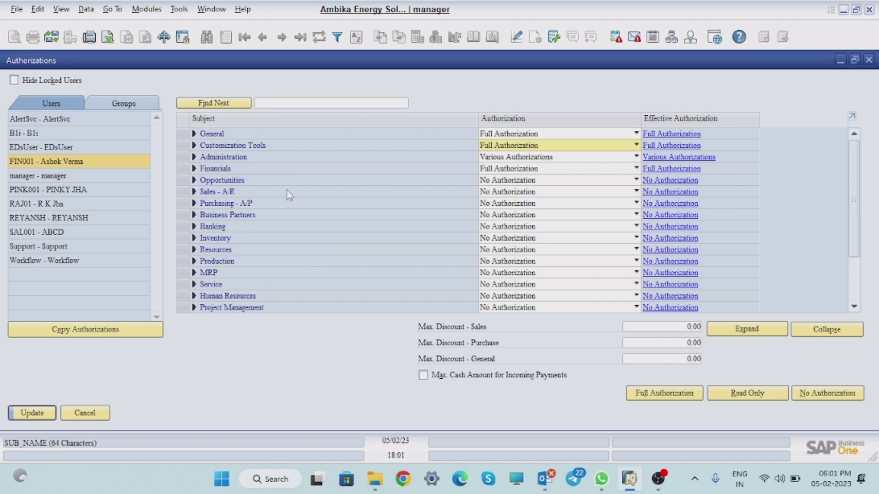
Step: Under Sales - A/R, set A/R Invoice and A/R Credit Memo to Full Authorization
{"action": "left_click", "coordinate": [194, 191]}
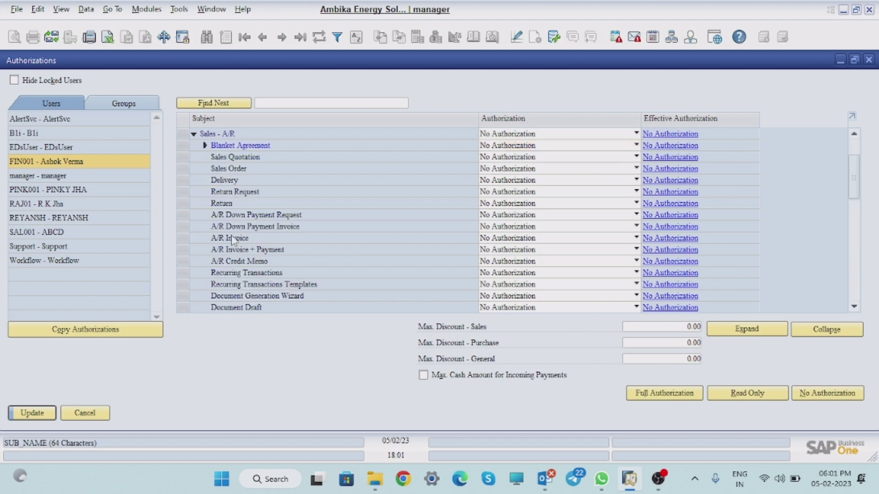
{"action": "left_click", "coordinate": [579, 238]}
{"action": "left_click", "coordinate": [527, 253]}
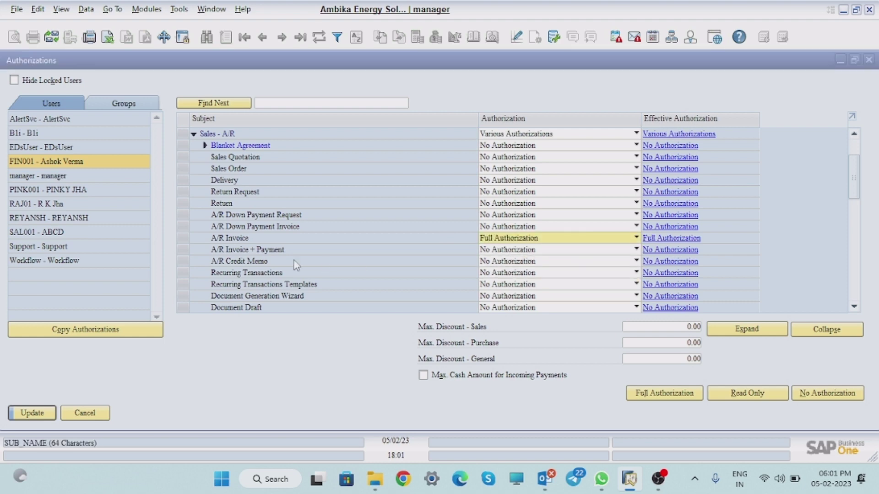
{"action": "left_click", "coordinate": [589, 261]}
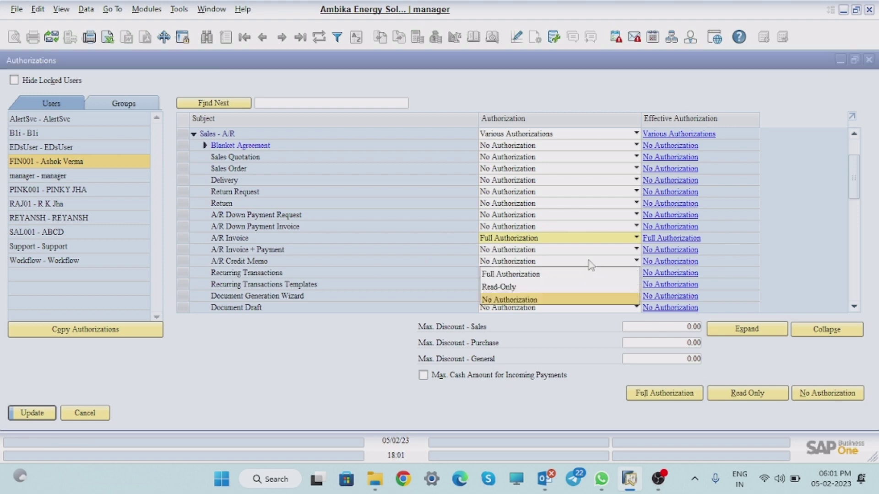
{"action": "left_click", "coordinate": [519, 274]}
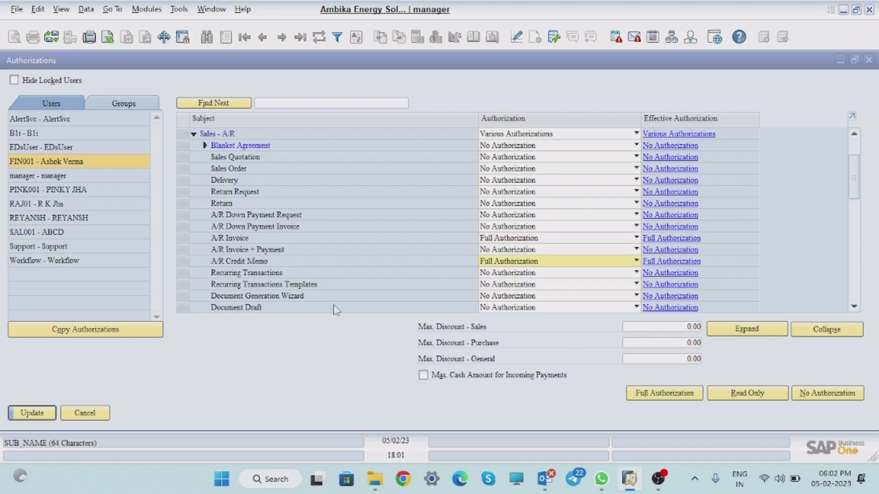
{"action": "left_click", "coordinate": [194, 134]}
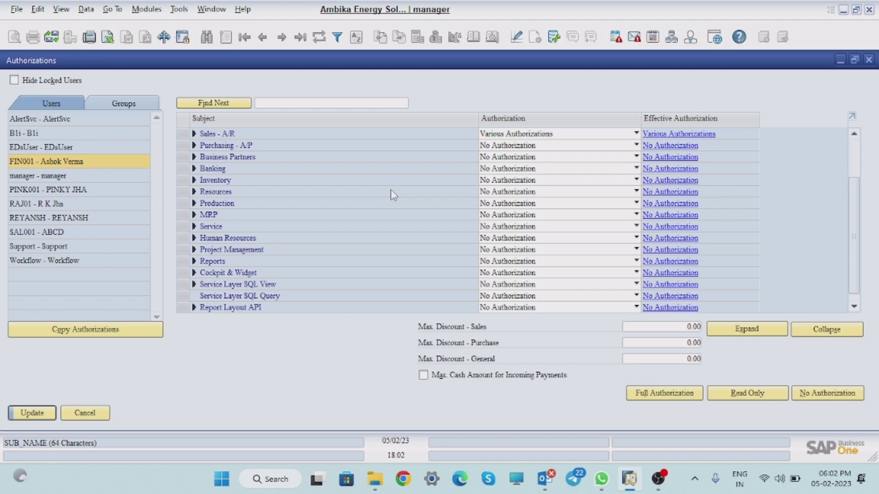
Step: Update the Authorizations window to save the new user's permissions
{"action": "left_click", "coordinate": [39, 415]}
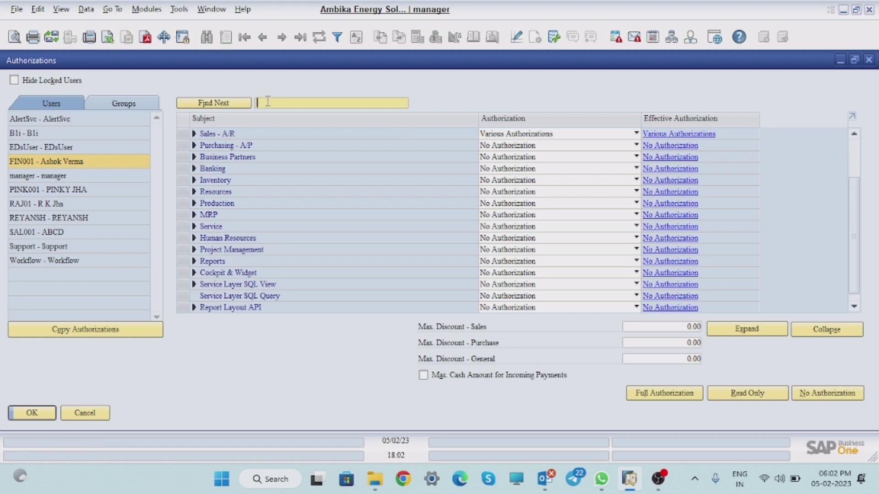
Step: Search the authorization tree for 'rate', stepping through each matching subject
{"action": "type", "text": "rate"}
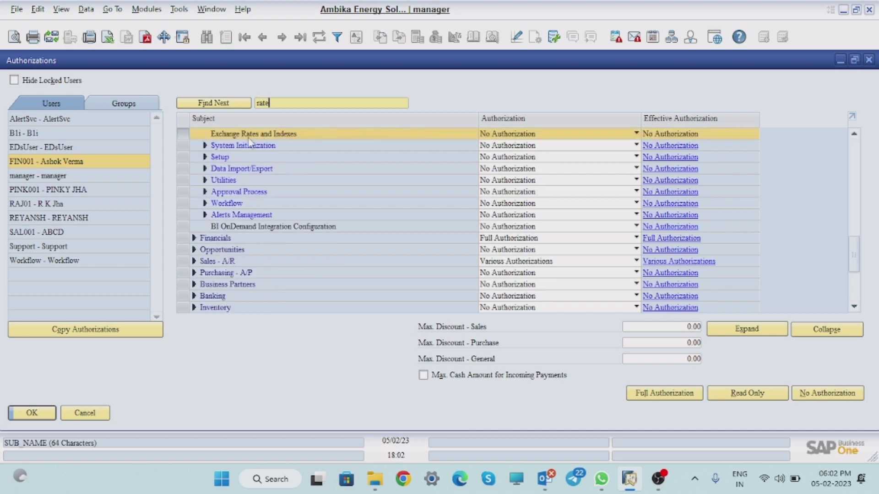
{"action": "left_click", "coordinate": [240, 104]}
{"action": "left_click", "coordinate": [240, 104]}
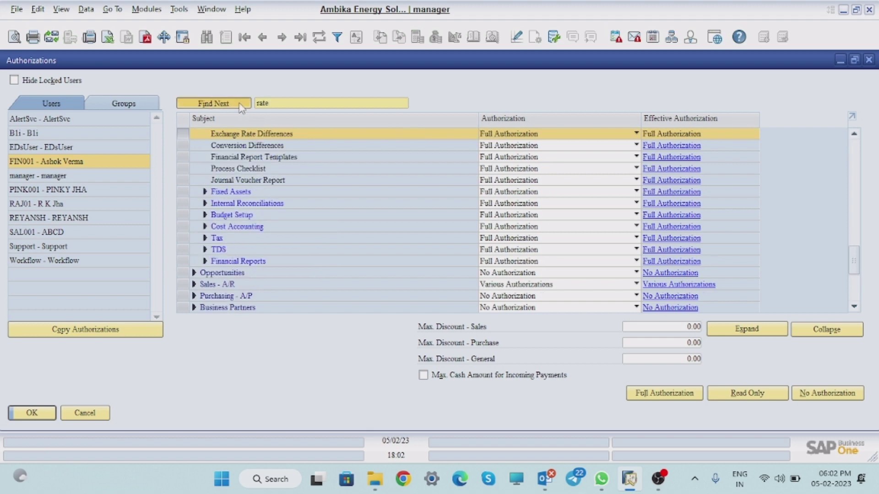
{"action": "left_click", "coordinate": [240, 103]}
{"action": "left_click", "coordinate": [240, 104]}
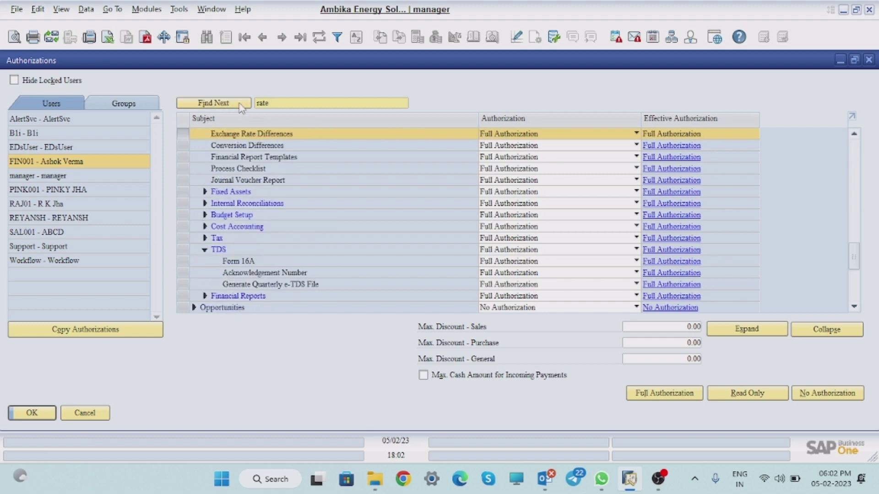
{"action": "left_click", "coordinate": [240, 103]}
{"action": "left_click", "coordinate": [240, 103]}
{"action": "left_click", "coordinate": [241, 104]}
{"action": "left_click", "coordinate": [240, 104]}
{"action": "left_click", "coordinate": [241, 103]}
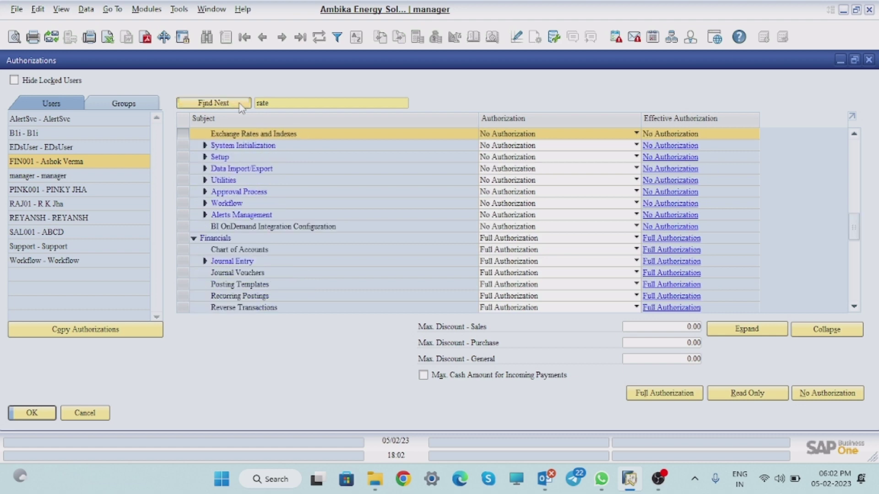
{"action": "left_click", "coordinate": [241, 103]}
{"action": "left_click", "coordinate": [240, 103]}
Step: Search for 'price' instead, stepping through matches until Execute Prices Update
{"action": "left_click", "coordinate": [288, 100]}
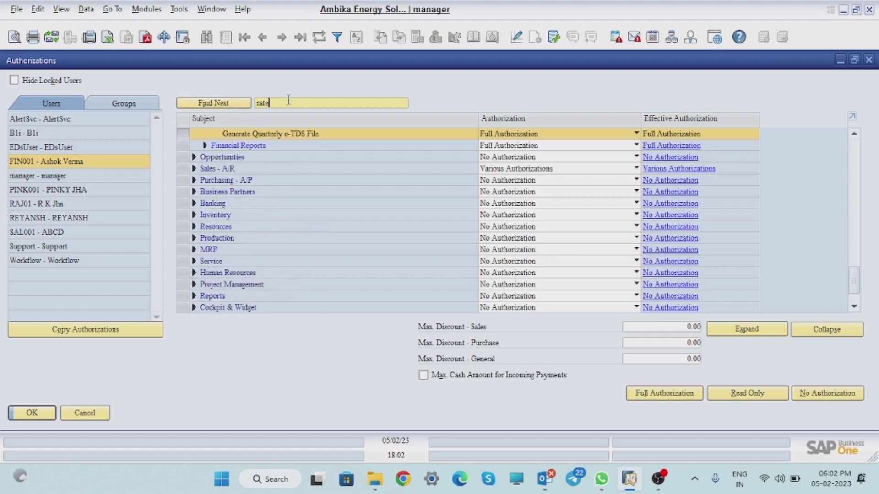
{"action": "key", "text": "BackSpace"}
{"action": "key", "text": "BackSpace"}
{"action": "key", "text": "BackSpace"}
{"action": "key", "text": "BackSpace"}
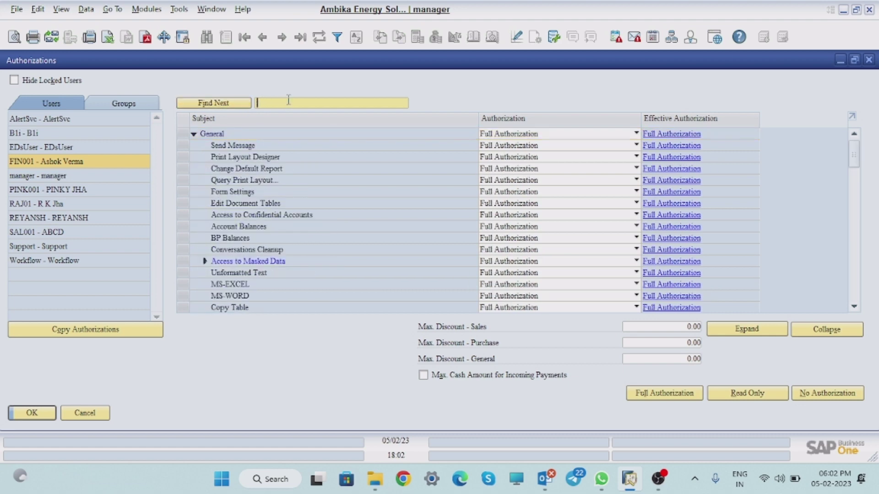
{"action": "type", "text": "price"}
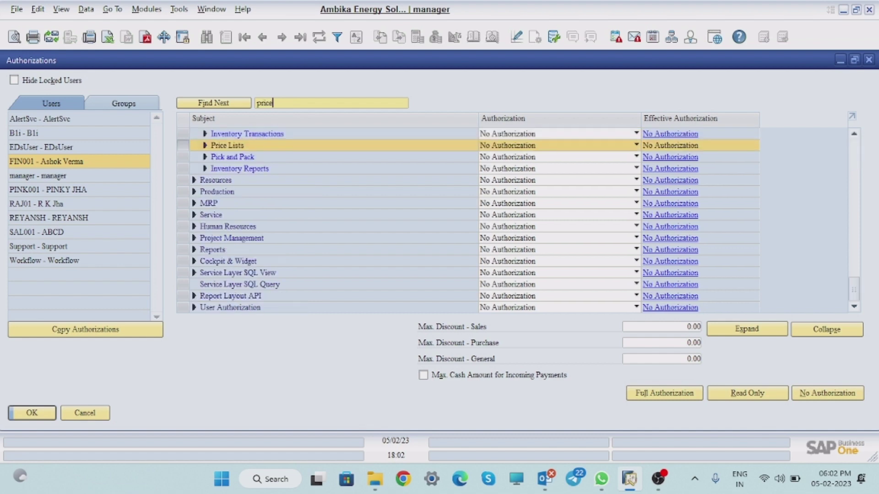
{"action": "left_click", "coordinate": [223, 103]}
{"action": "left_click", "coordinate": [224, 103]}
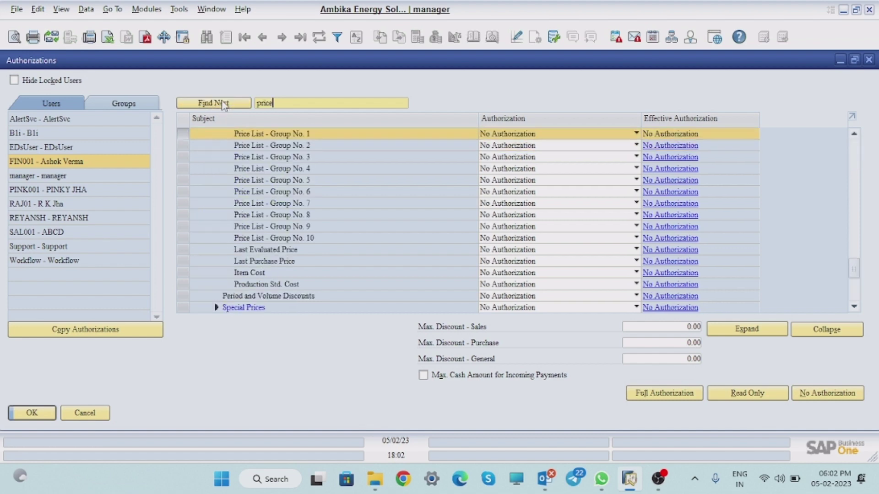
{"action": "left_click", "coordinate": [224, 104]}
{"action": "left_click", "coordinate": [224, 103]}
{"action": "left_click", "coordinate": [224, 103]}
{"action": "left_click", "coordinate": [224, 104]}
{"action": "left_click", "coordinate": [223, 103]}
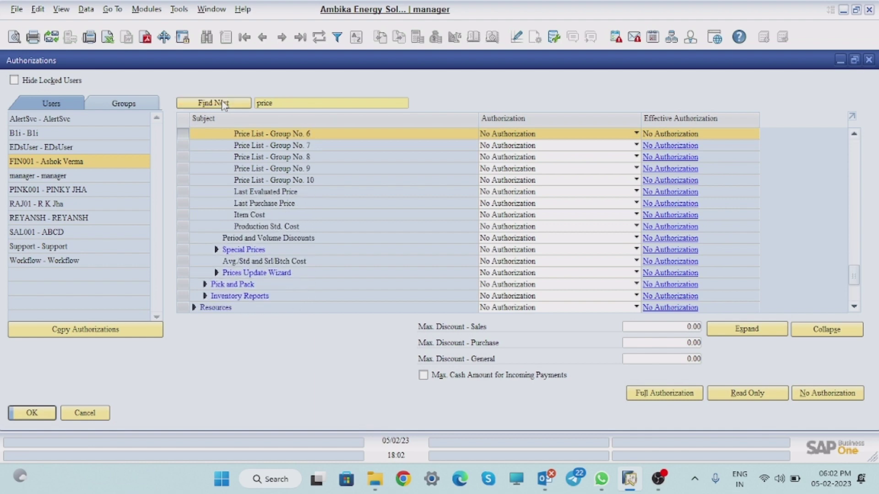
{"action": "left_click", "coordinate": [224, 104]}
{"action": "left_click", "coordinate": [224, 104]}
{"action": "left_click", "coordinate": [224, 103]}
{"action": "left_click", "coordinate": [223, 104]}
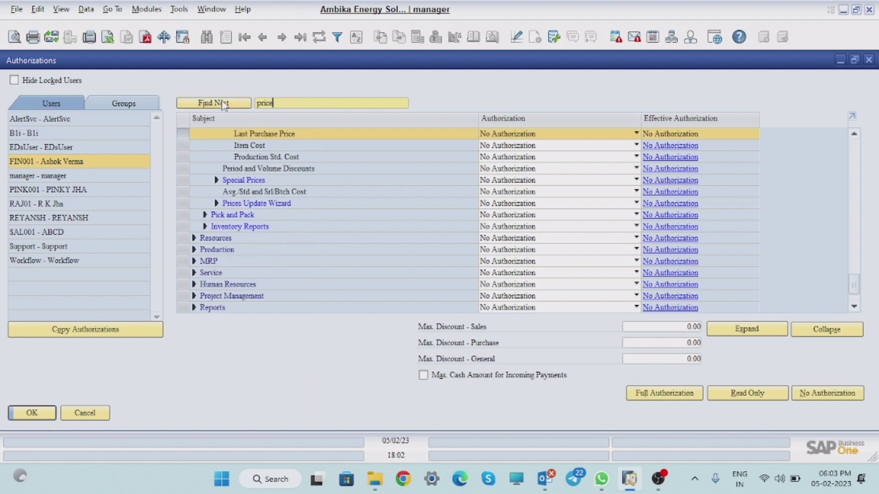
{"action": "left_click", "coordinate": [224, 104]}
{"action": "left_click", "coordinate": [224, 103]}
{"action": "left_click", "coordinate": [223, 103]}
{"action": "left_click", "coordinate": [224, 104]}
{"action": "left_click", "coordinate": [224, 104]}
{"action": "left_click", "coordinate": [224, 104]}
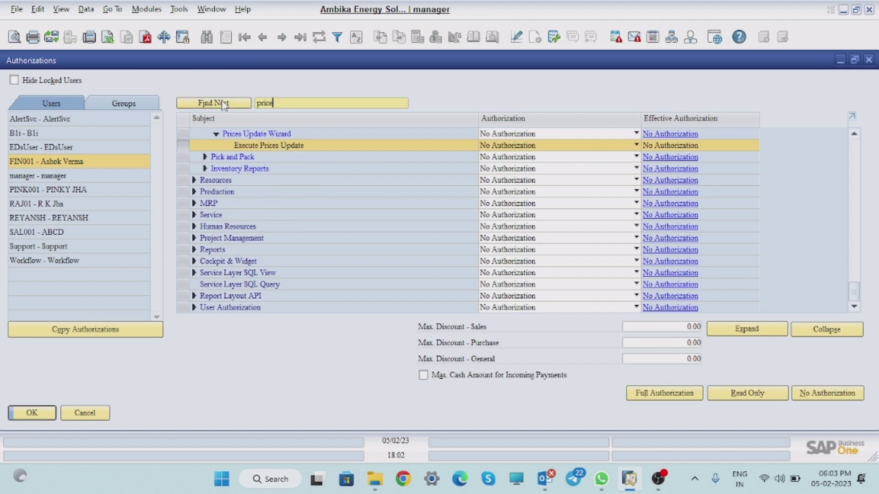